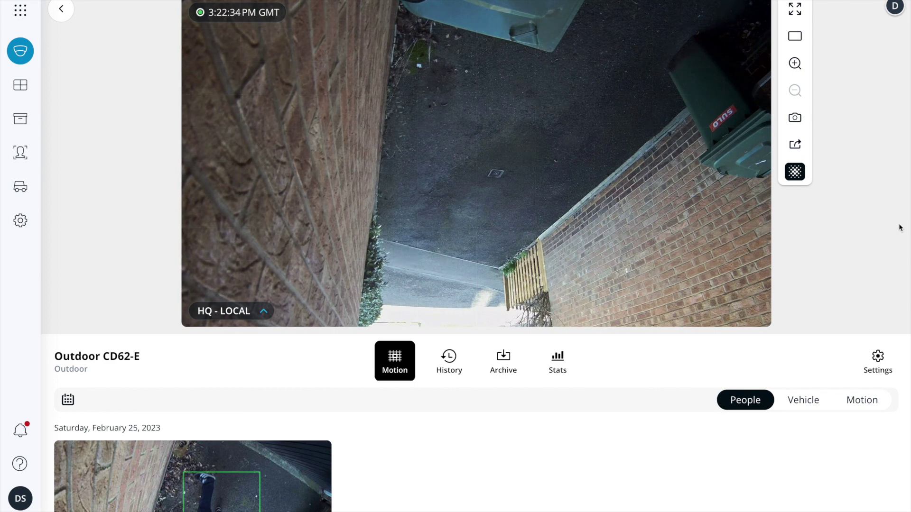
- Turn on WDR for the Outdoor CD62-E camera's live feed and review its remaining video options
left_click(874, 375)
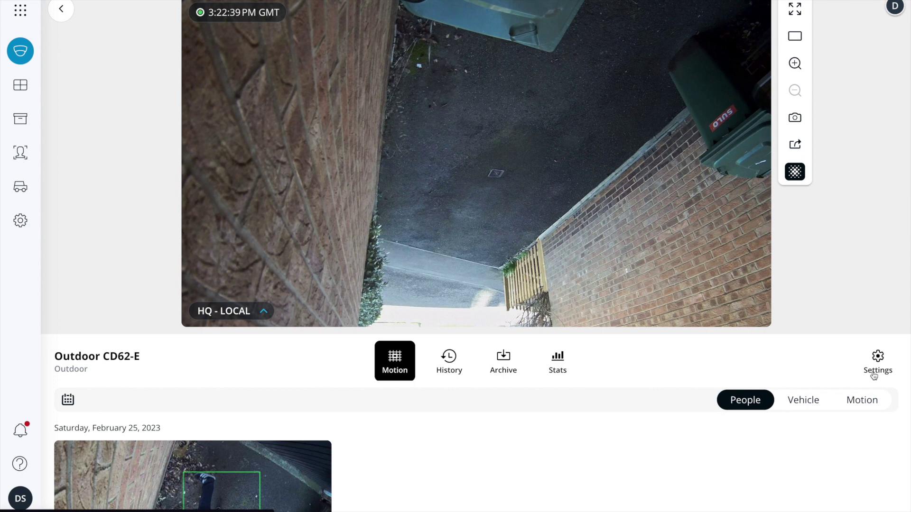
left_click(246, 313)
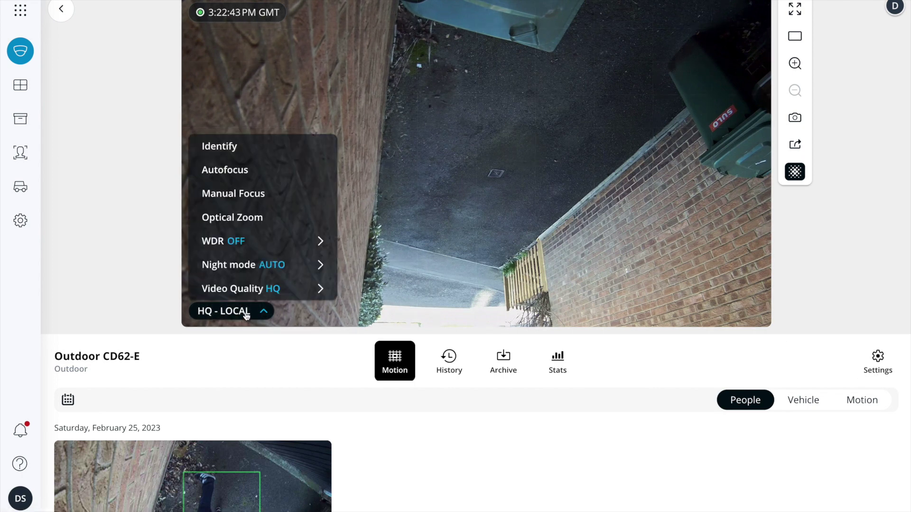
mouse_move(272, 244)
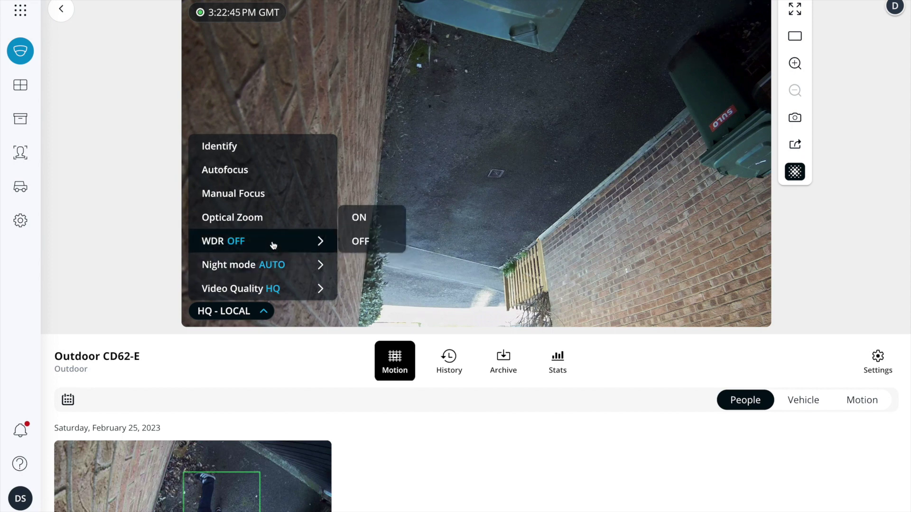
left_click(351, 220)
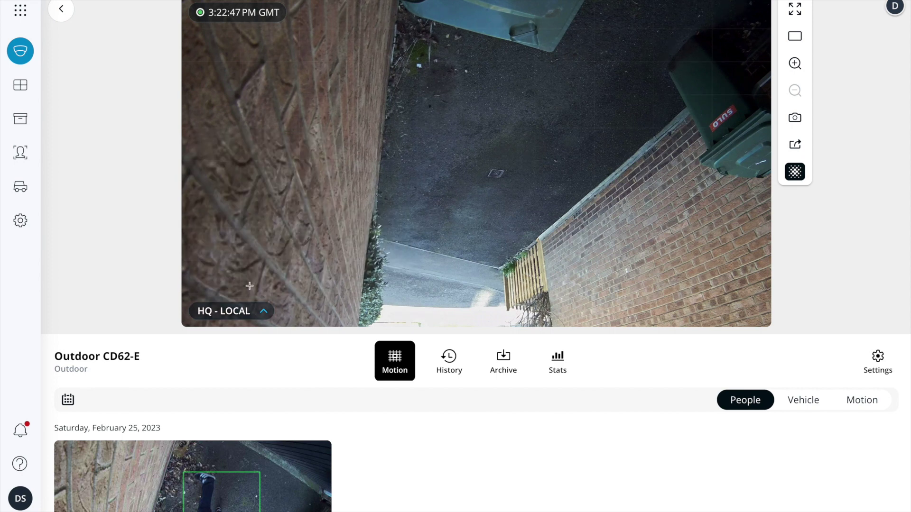
left_click(238, 313)
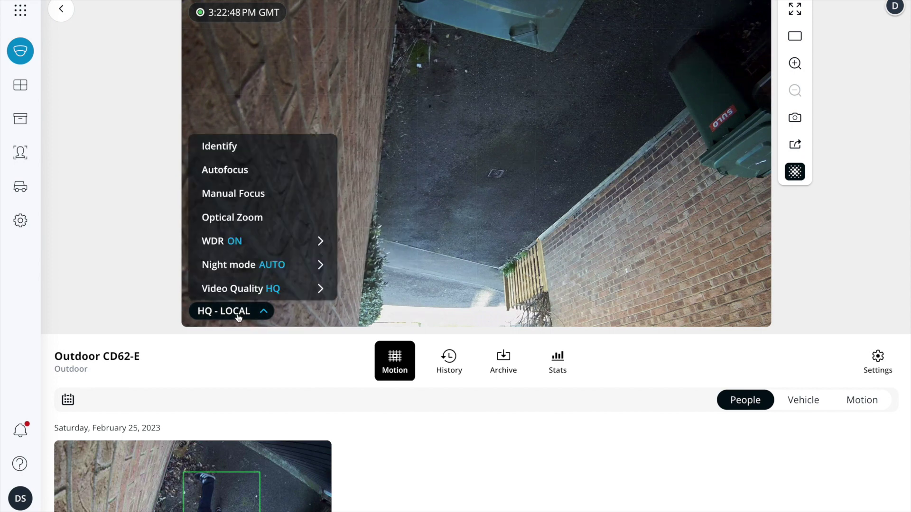
left_click(240, 219)
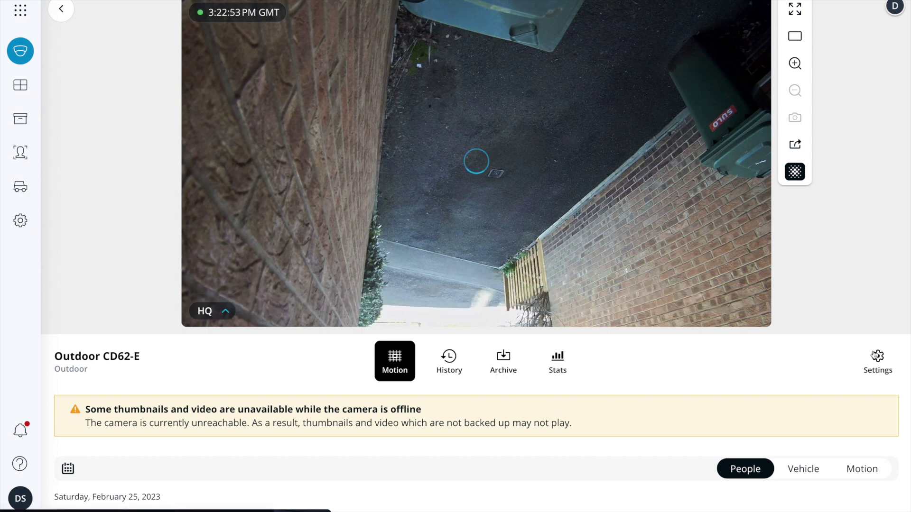
- Open the Outdoor CD62-E camera's settings and enable scheduled firmware updates
left_click(877, 363)
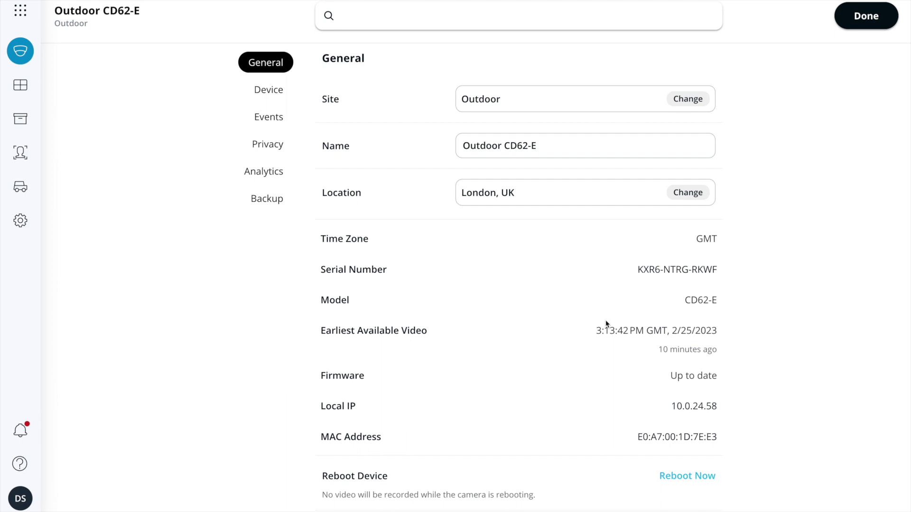
scroll(783, 394, "down", 3)
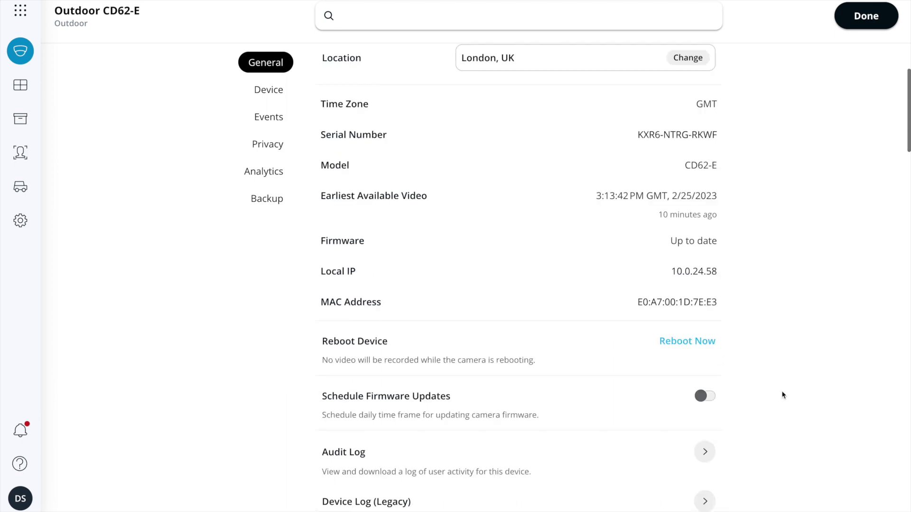
scroll(783, 395, "down", 4)
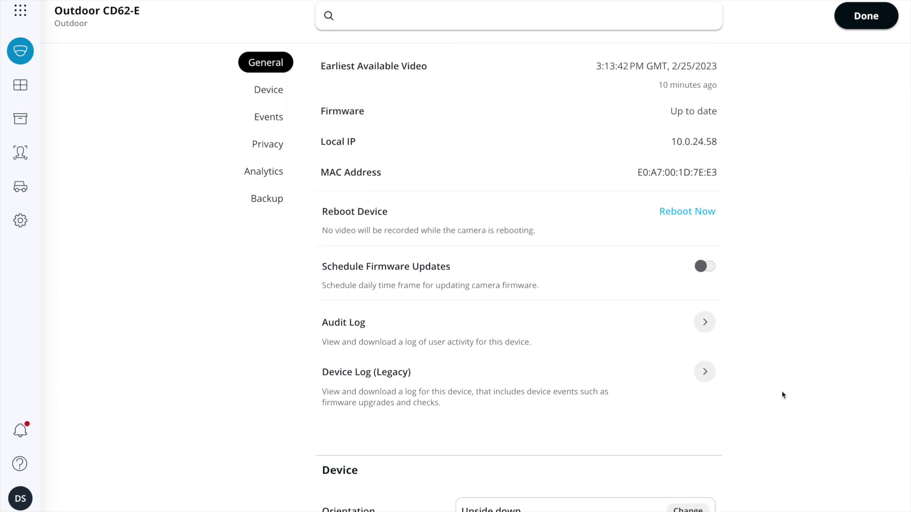
scroll(783, 395, "down", 1)
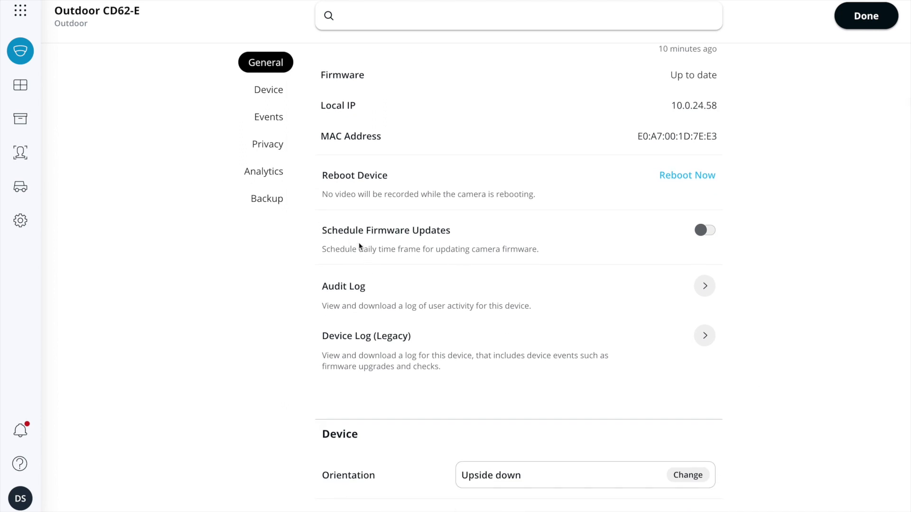
left_click(710, 231)
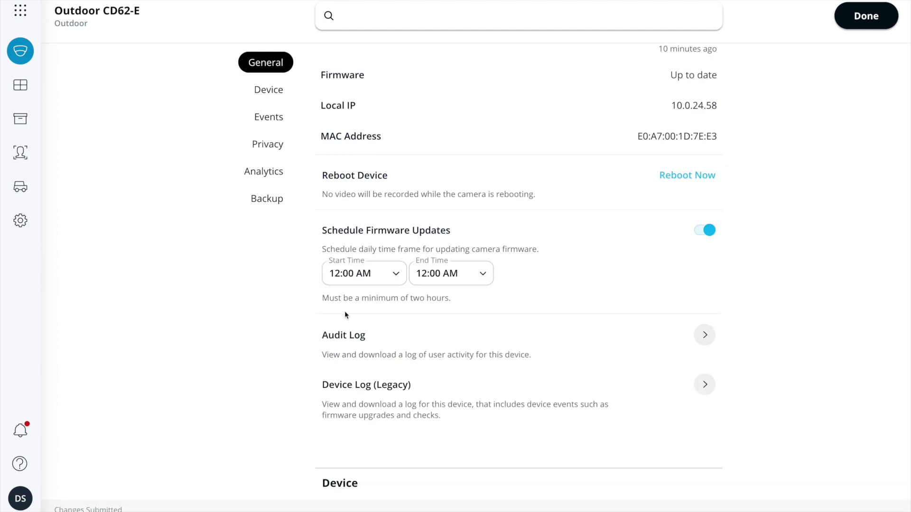
- Set the daily firmware update window to start at 12:00 PM and end at 4:00 PM
left_click(384, 275)
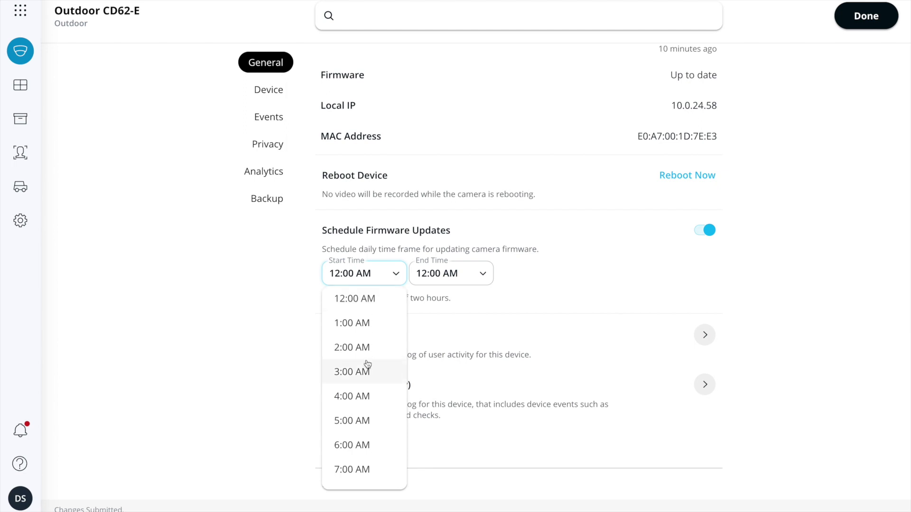
scroll(367, 363, "down", 5)
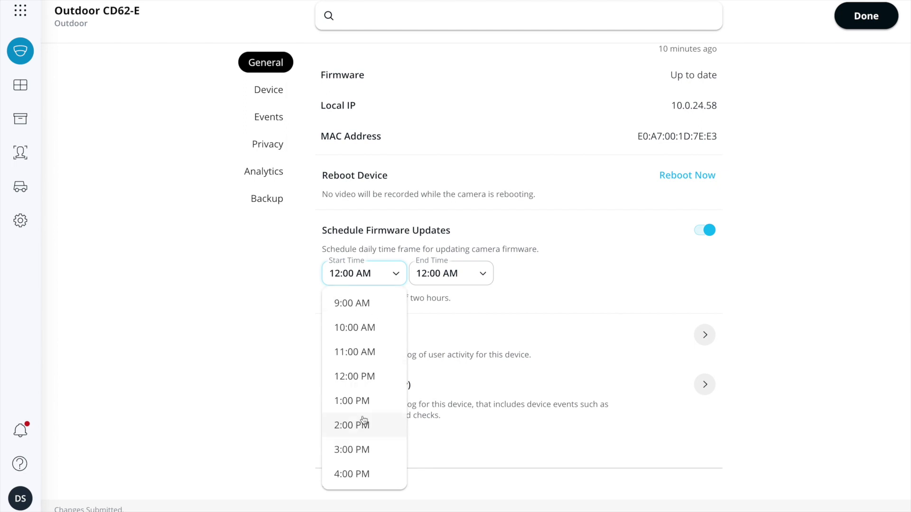
left_click(371, 378)
left_click(446, 274)
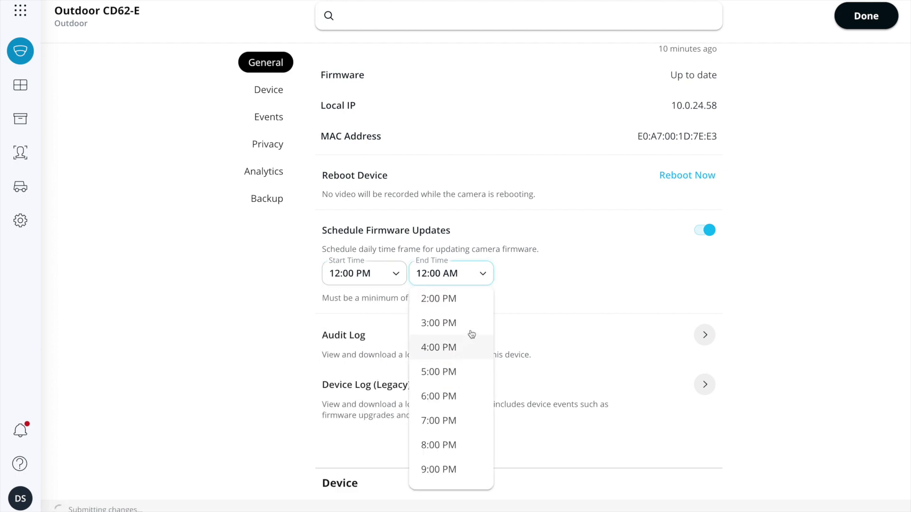
left_click(467, 357)
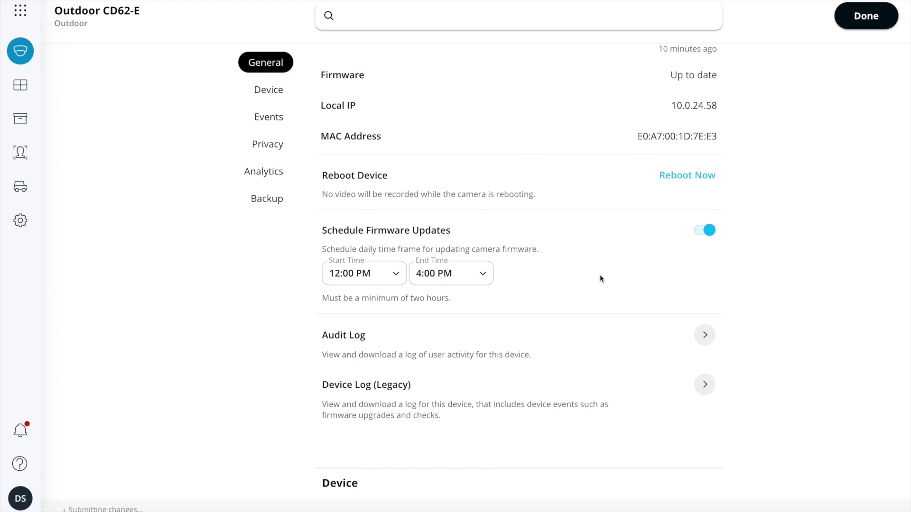
- Change the camera orientation to Normal and save it
scroll(600, 269, "down", 1)
scroll(600, 268, "down", 4)
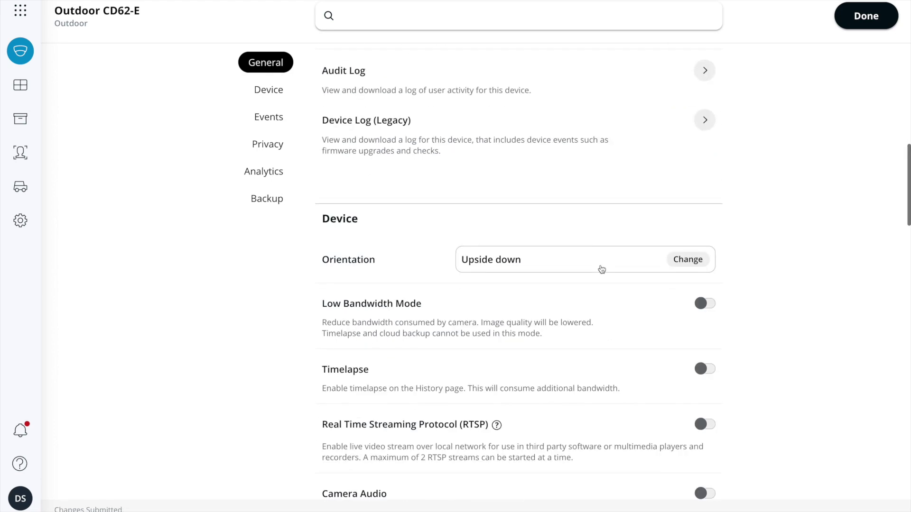
left_click(694, 264)
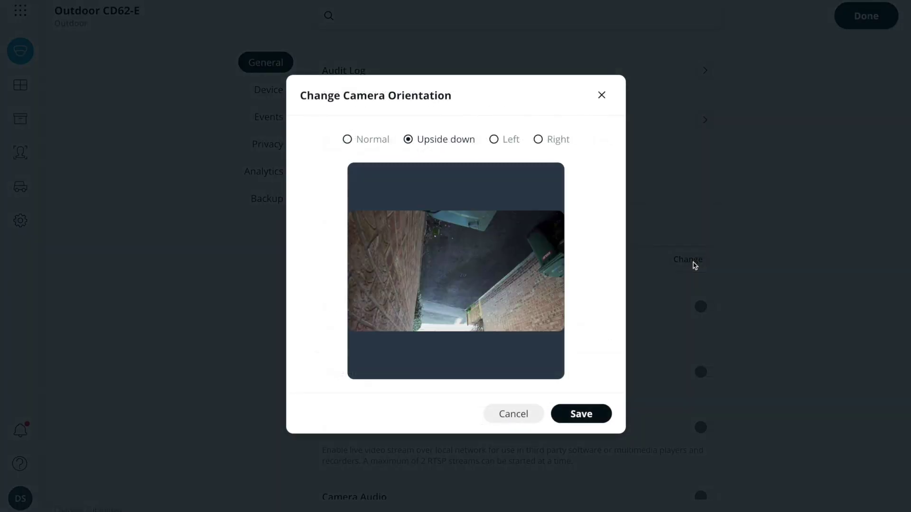
left_click(361, 139)
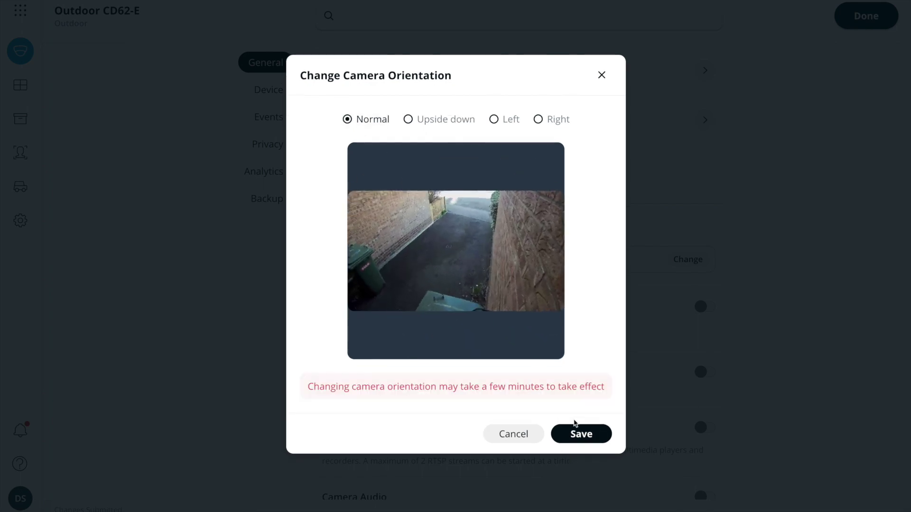
left_click(584, 434)
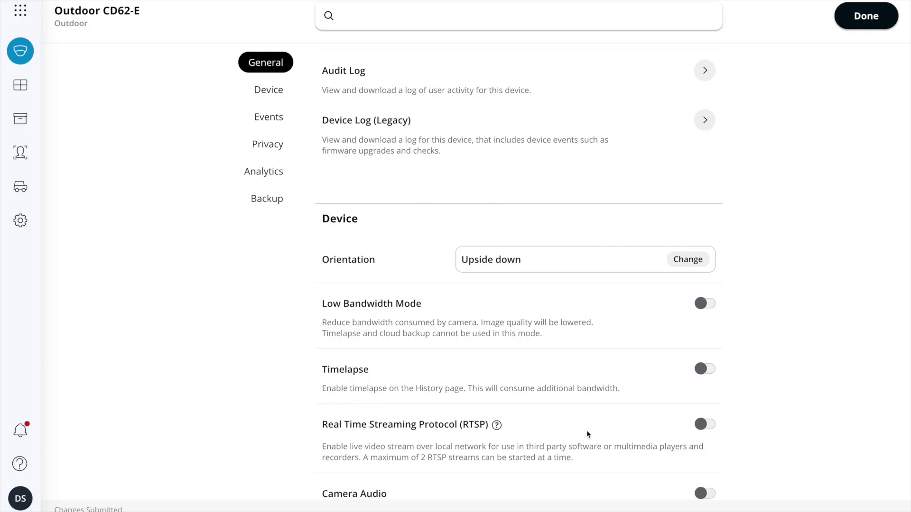
- Enable motion events with the People filter and set people detection to Moderate Sensitivity
scroll(587, 431, "down", 9)
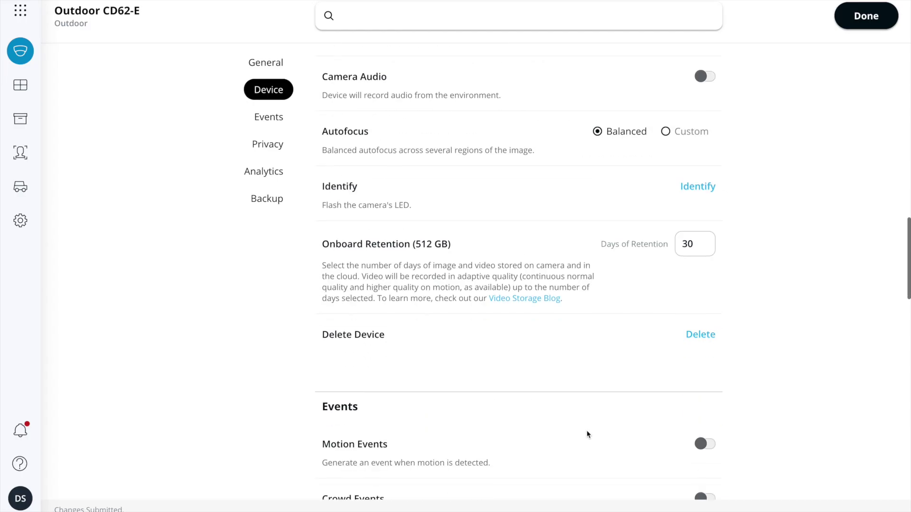
scroll(593, 315, "down", 3)
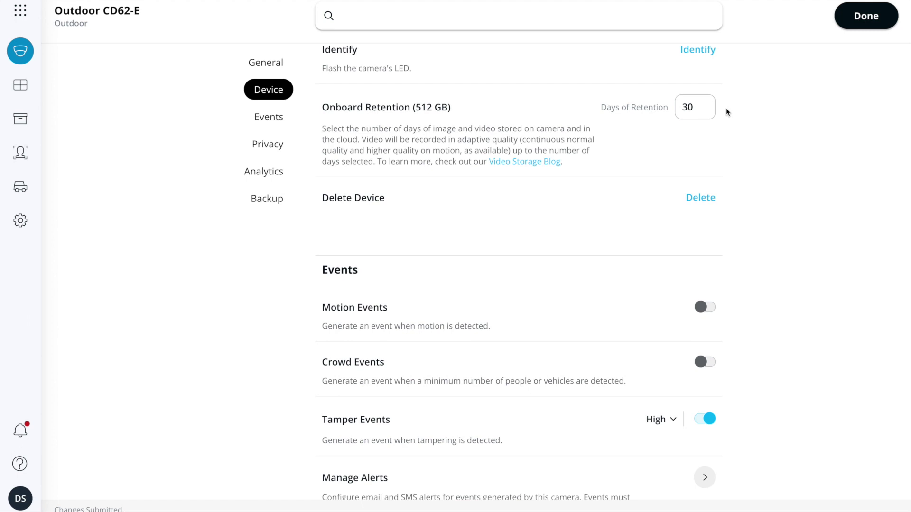
scroll(784, 283, "down", 2)
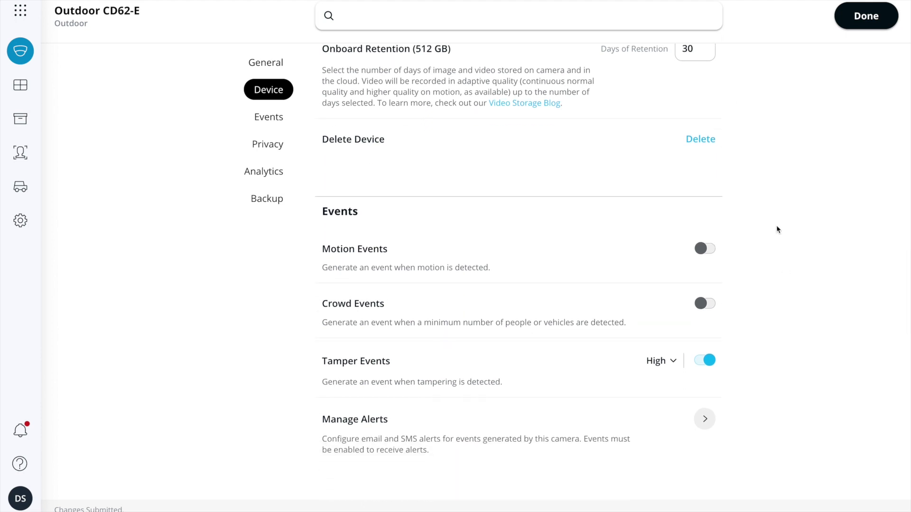
left_click(708, 250)
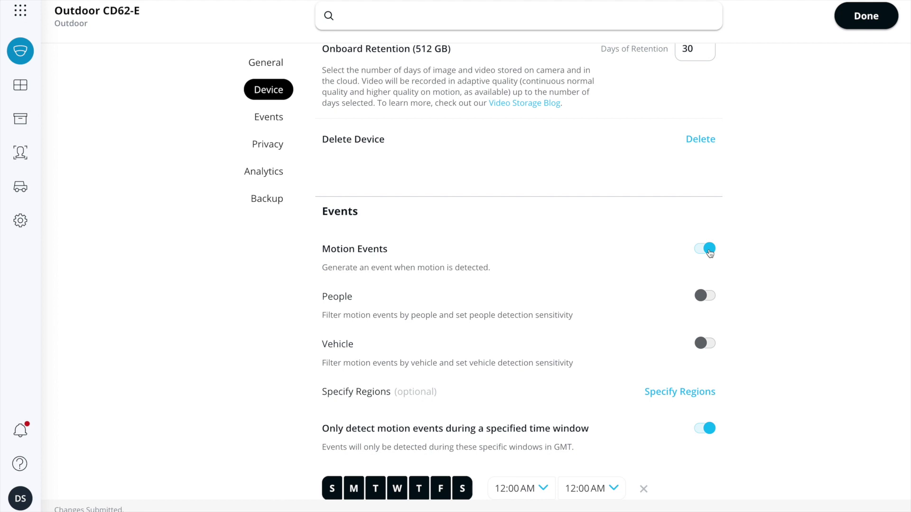
left_click(711, 297)
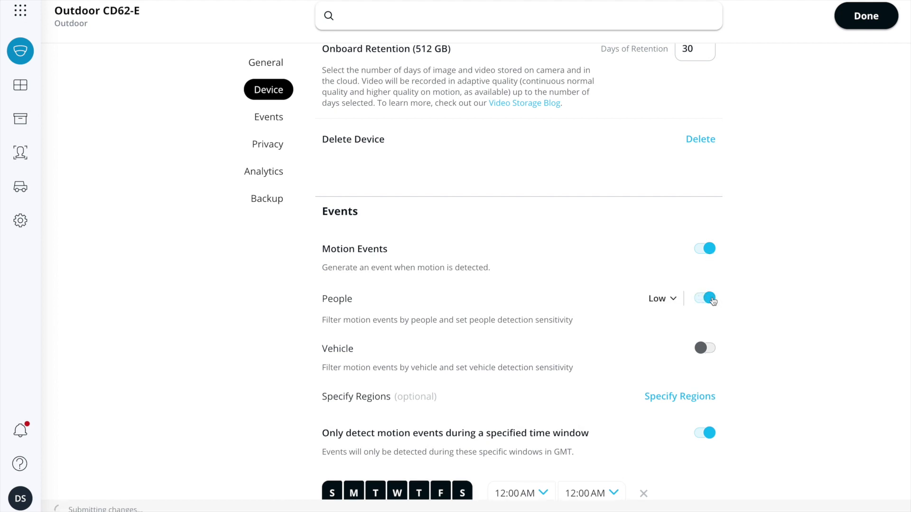
left_click(664, 298)
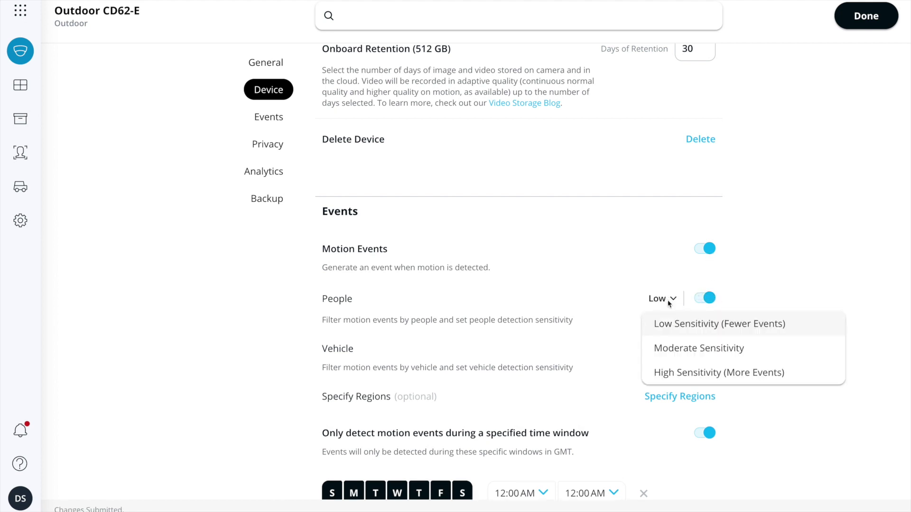
left_click(679, 347)
- Replace the full-frame motion detection region with one covering the driveway, about six grid columns by eight rows, reaching the image's lower edge
scroll(799, 332, "down", 1)
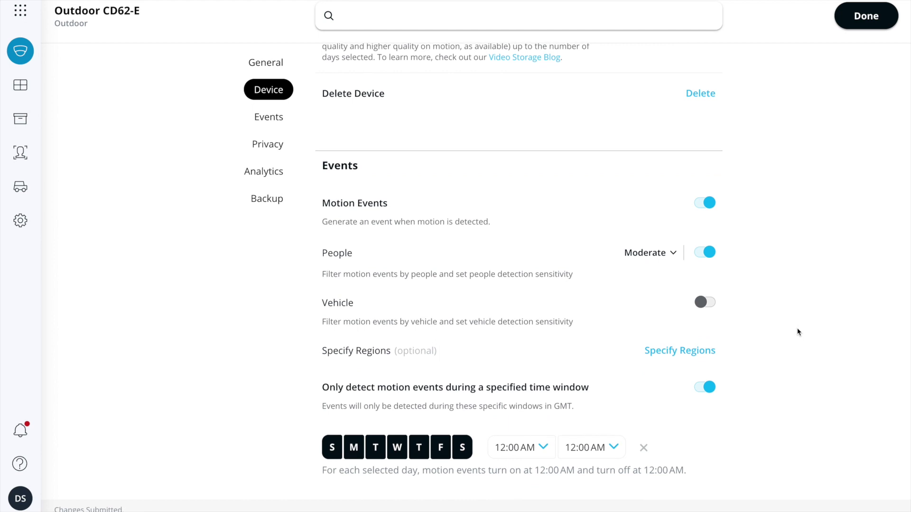
left_click(706, 353)
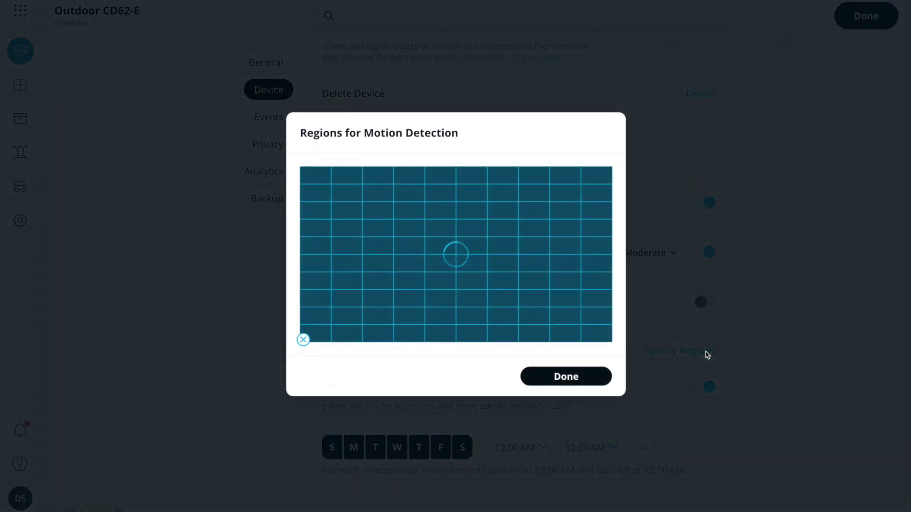
left_click(303, 339)
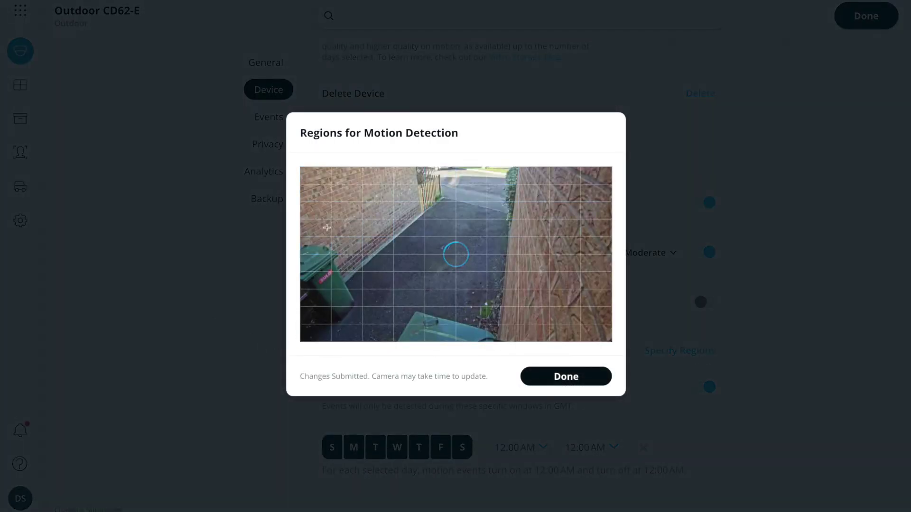
left_click_drag(332, 203, 511, 336)
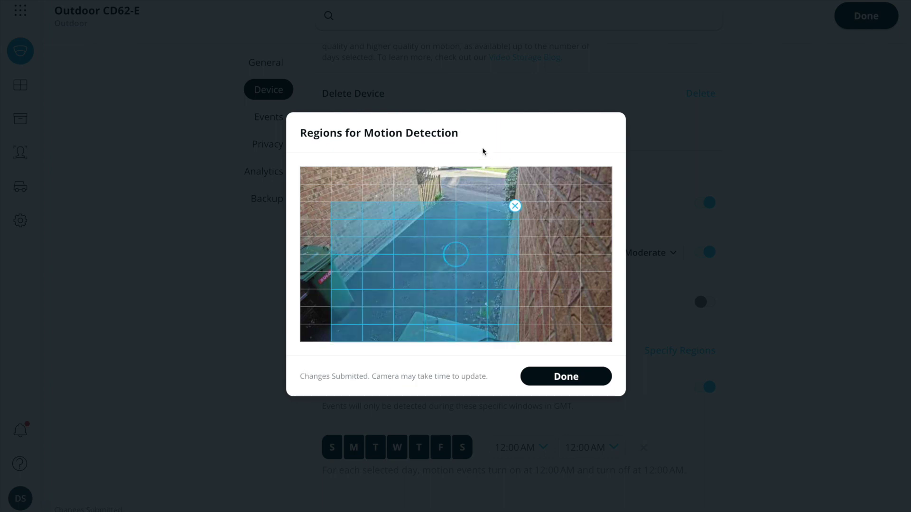
left_click(579, 378)
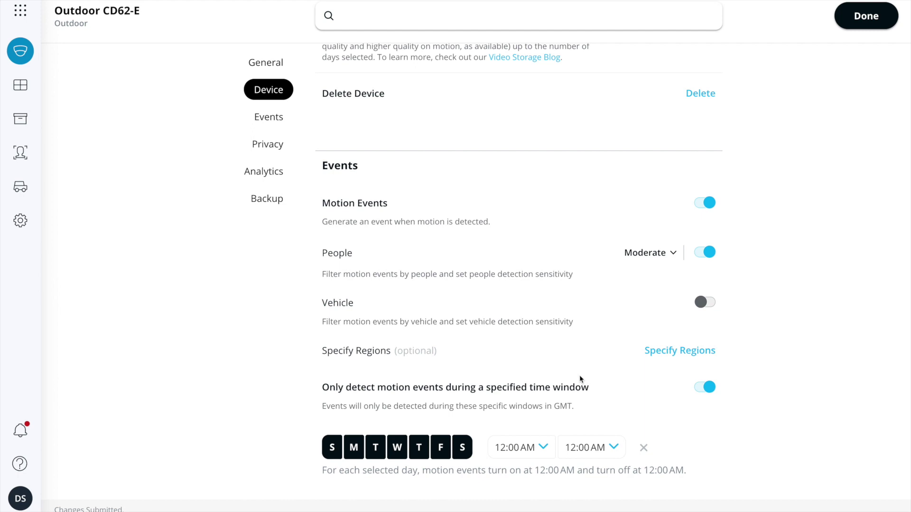
- Examine the motion time window, crowd and tamper events, alert management, data storage location and privacy region settings
scroll(579, 378, "down", 2)
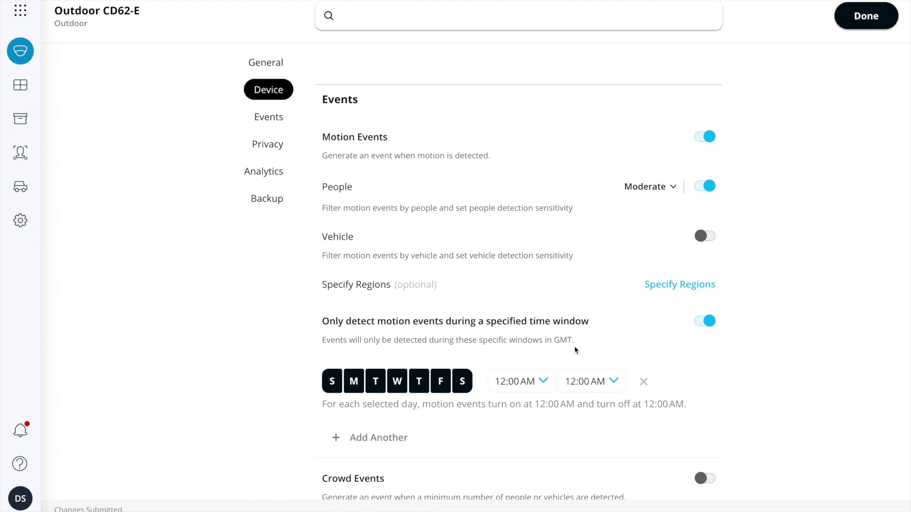
scroll(643, 382, "down", 1)
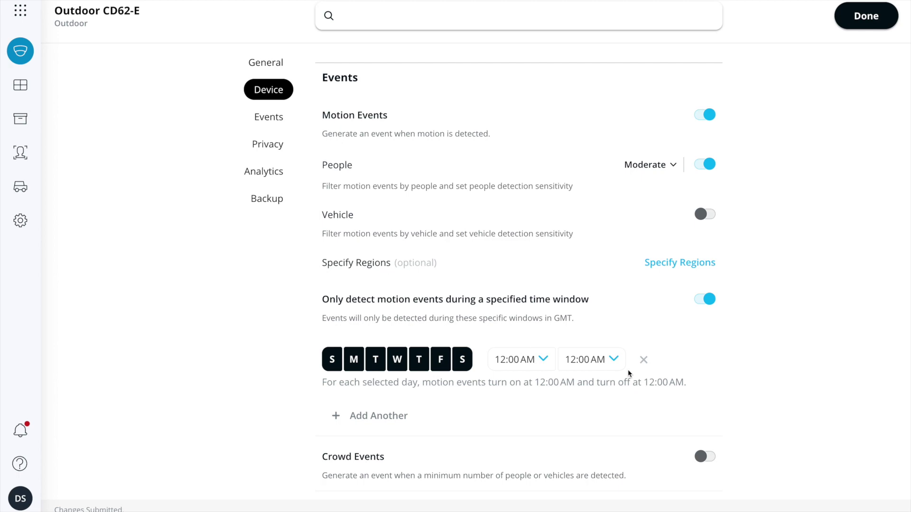
scroll(628, 369, "down", 3)
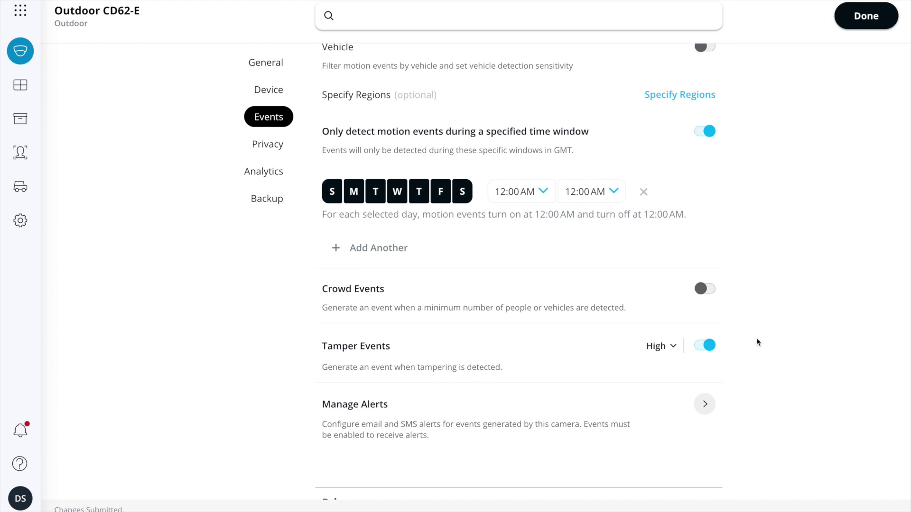
scroll(757, 342, "down", 3)
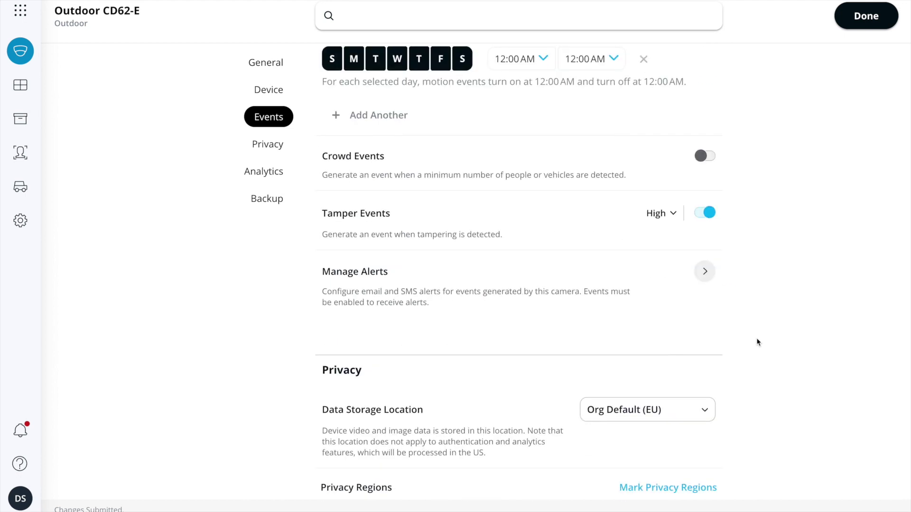
scroll(758, 342, "down", 3)
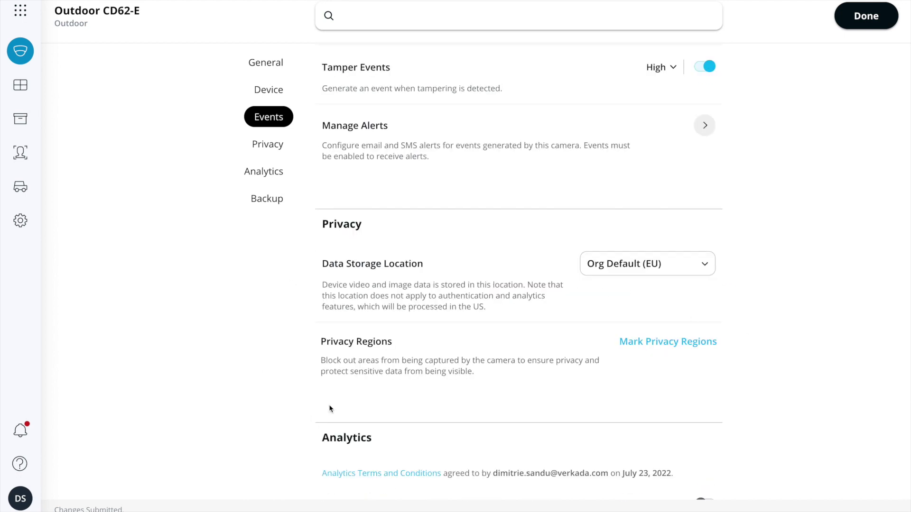
- Review the region options available for the camera's data storage location
left_click(660, 270)
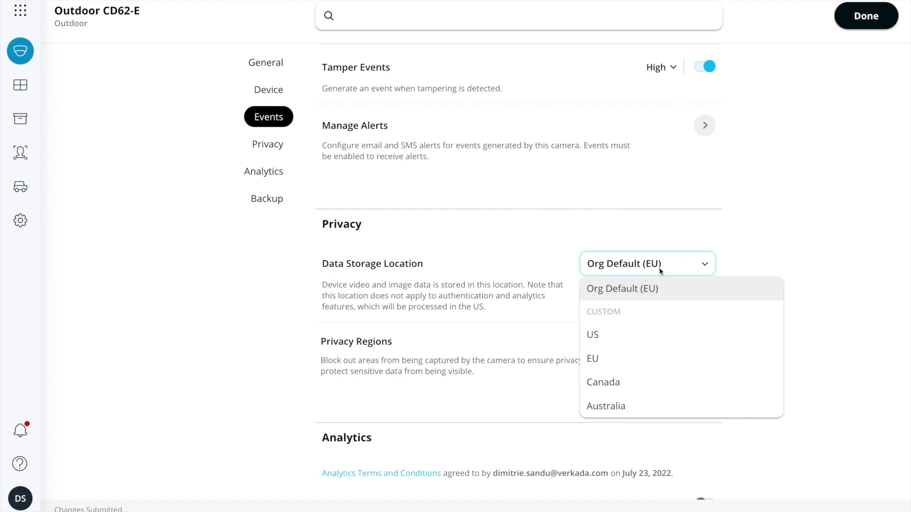
- Enable People History with Person Attributes, Face Detection and Occupancy Trends, and enable Vehicle History in the camera's analytics settings
scroll(657, 288, "down", 6)
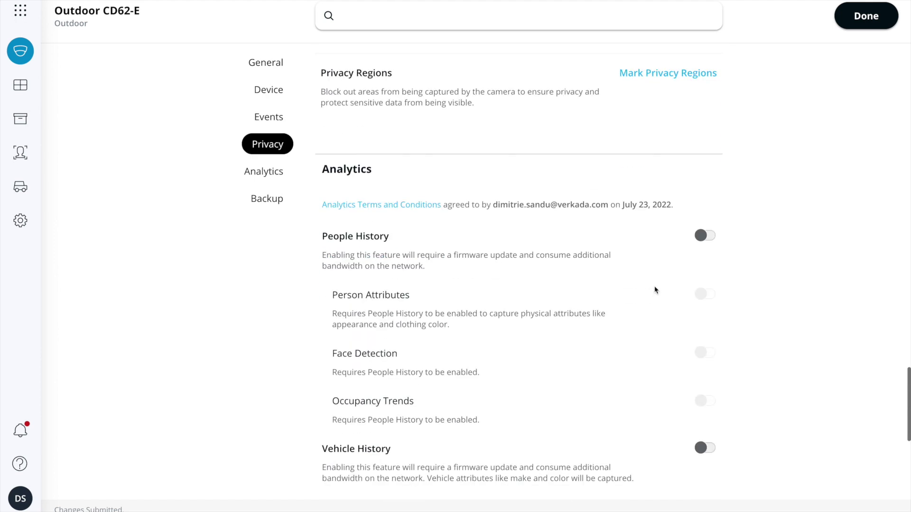
left_click(706, 210)
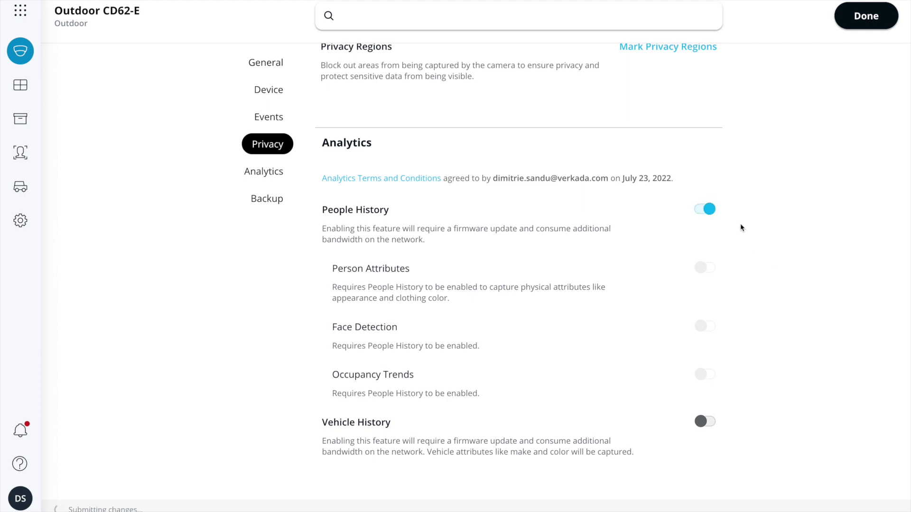
left_click(711, 269)
left_click(712, 328)
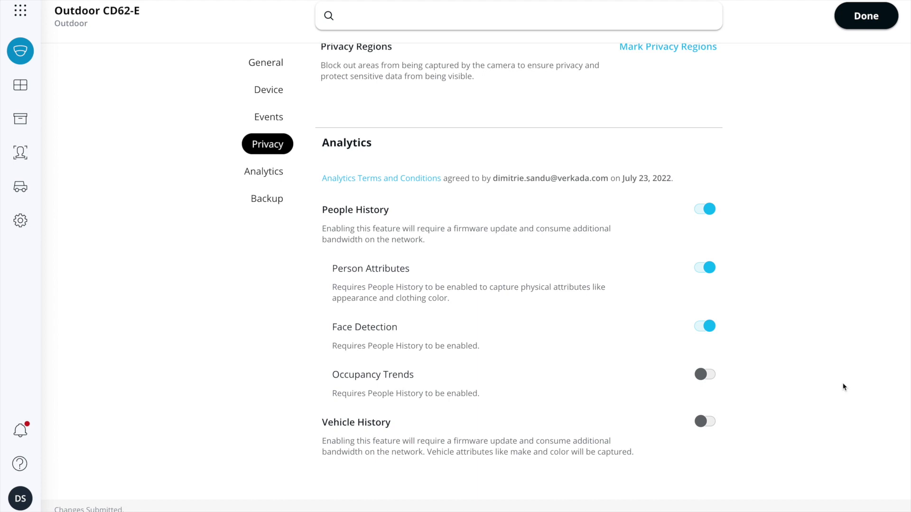
scroll(844, 387, "down", 1)
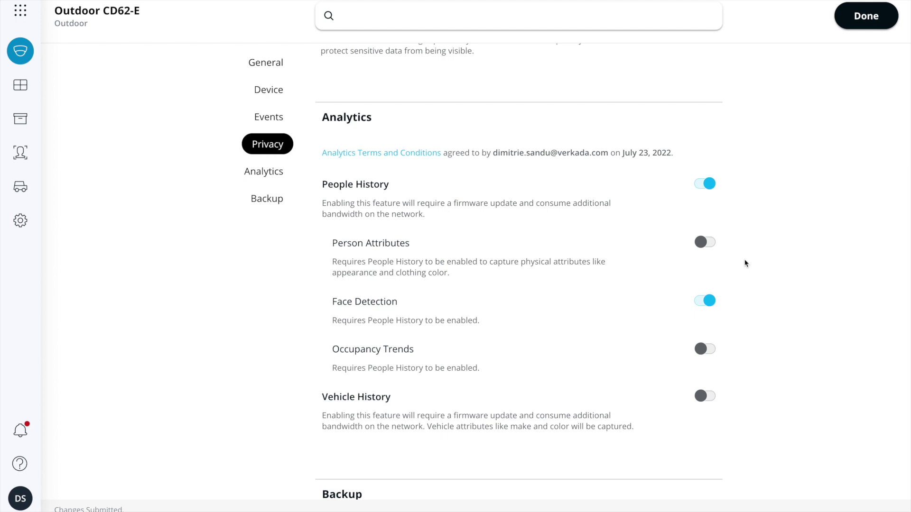
left_click(704, 242)
left_click(705, 349)
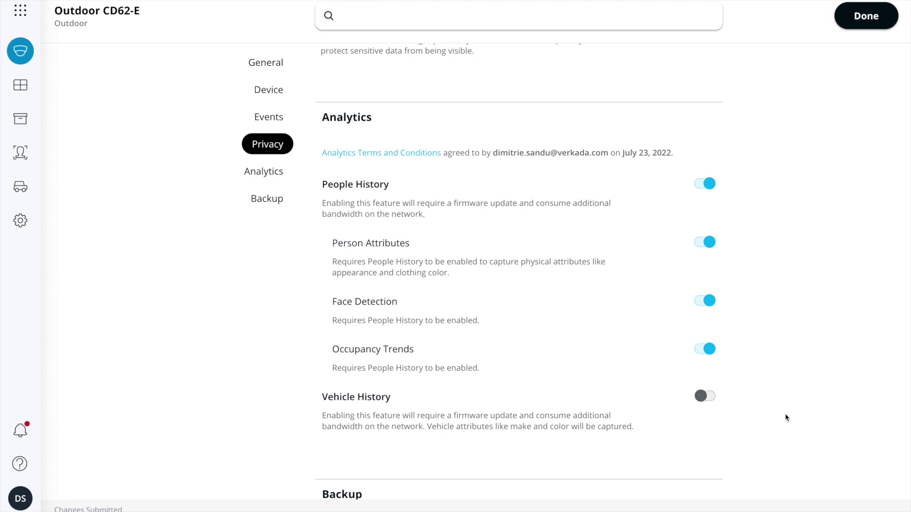
left_click(708, 396)
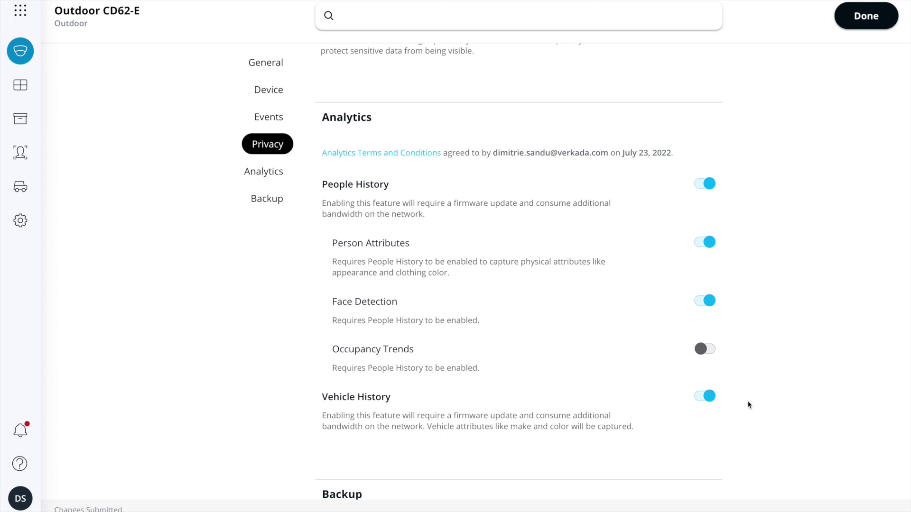
left_click(703, 351)
- Enable Cloud Backup for the camera and set its video events for upload to Only with motion
scroll(756, 332, "down", 3)
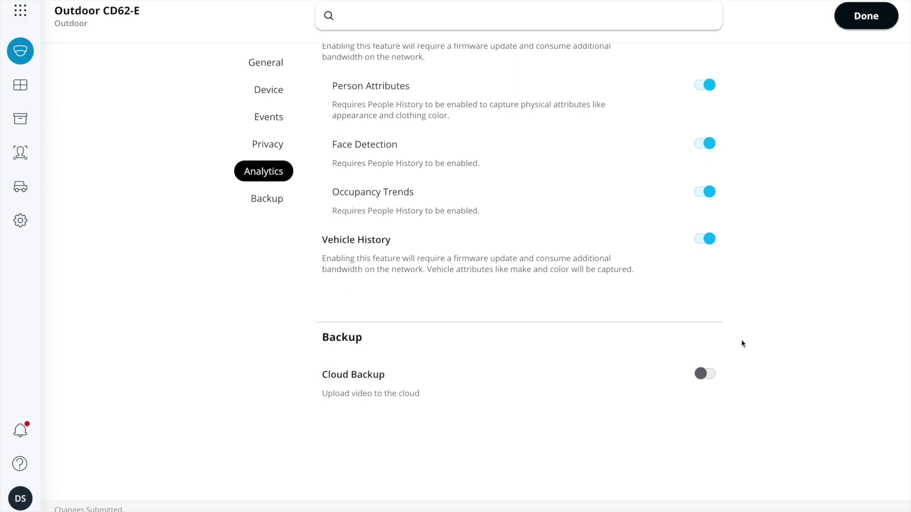
scroll(742, 343, "down", 1)
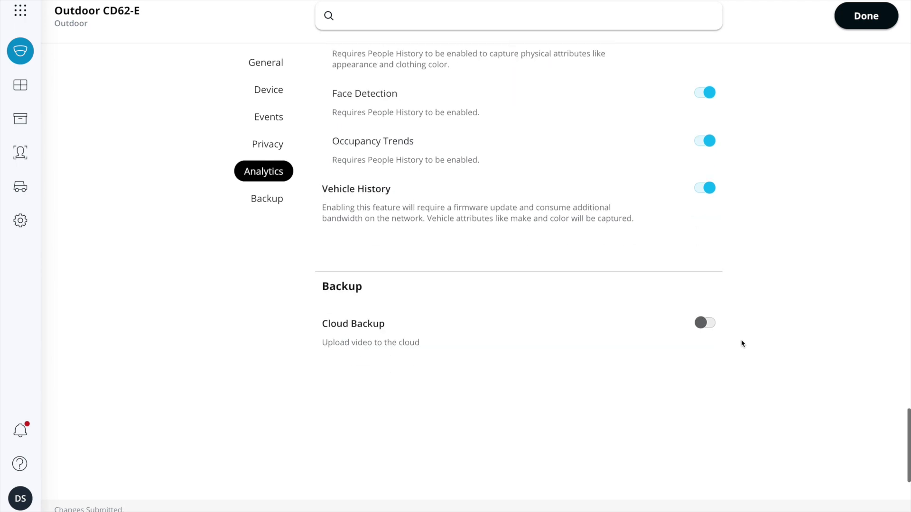
left_click(713, 329)
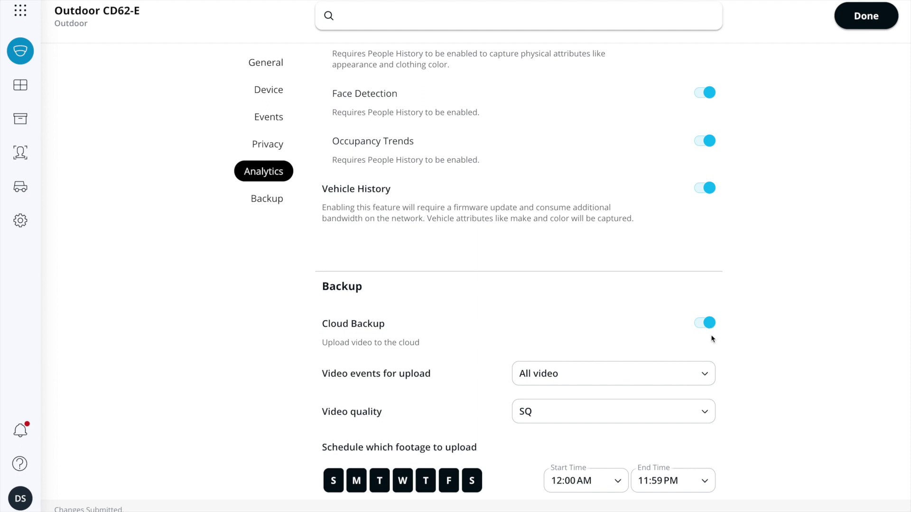
left_click(693, 377)
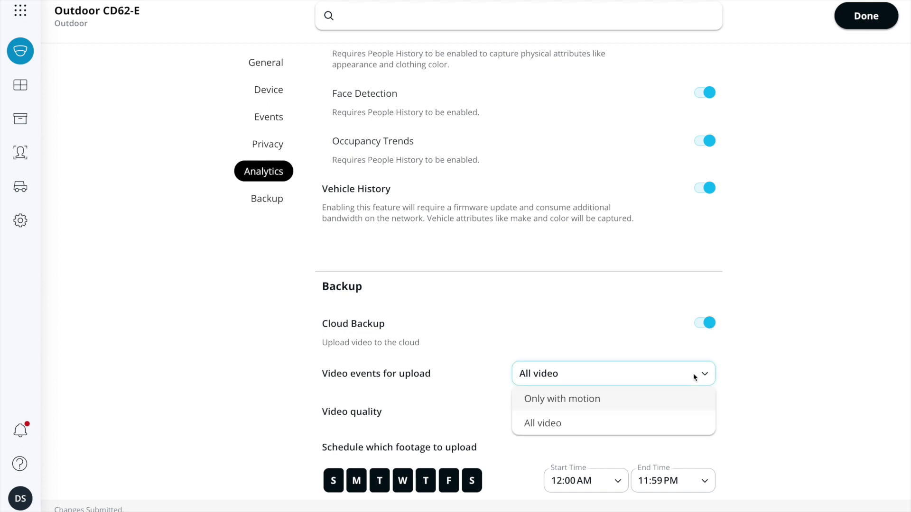
left_click(658, 405)
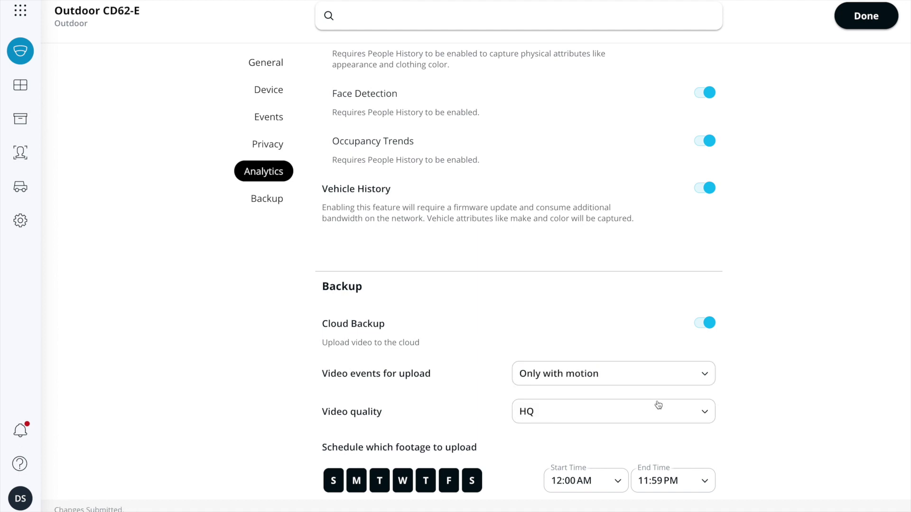
scroll(658, 405, "down", 3)
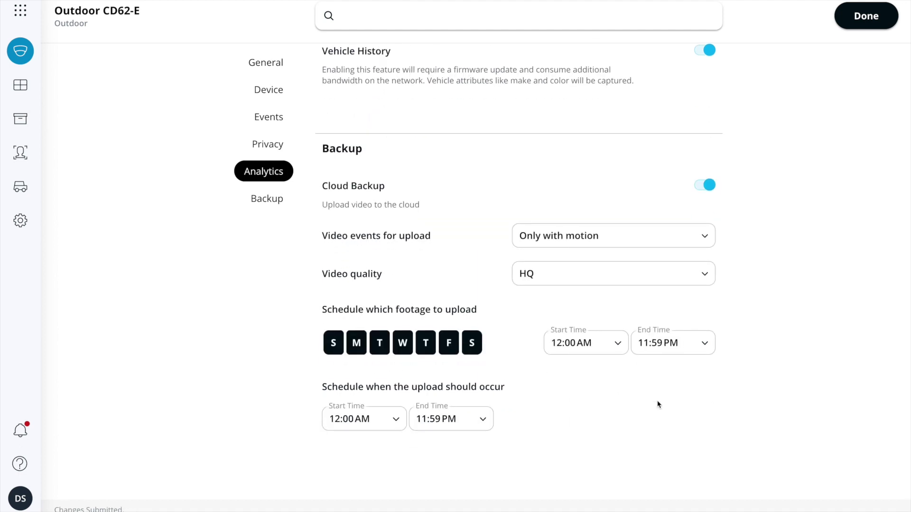